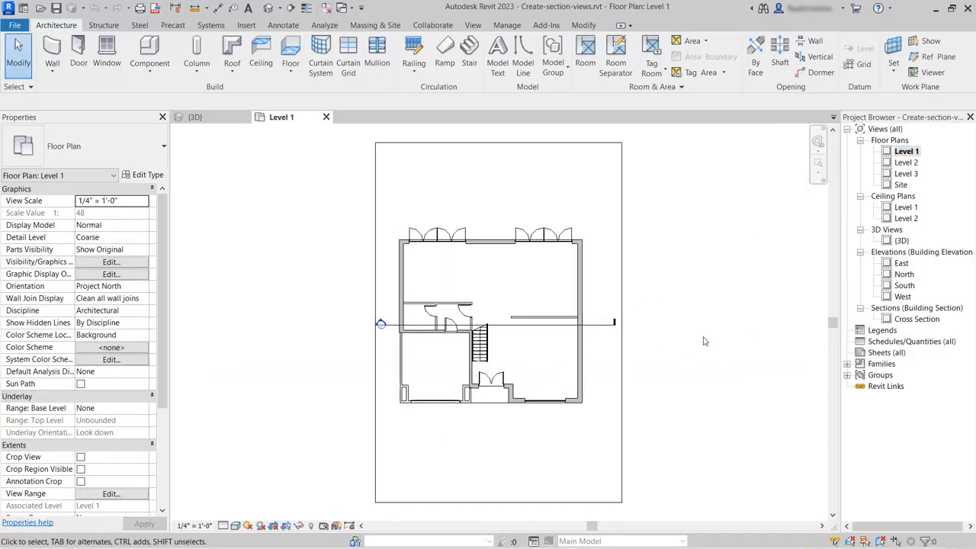
Draw a vertical building section through the rooms along the west side of the Level 1 plan, spanning the whole building from north to south.
left_click(473, 25)
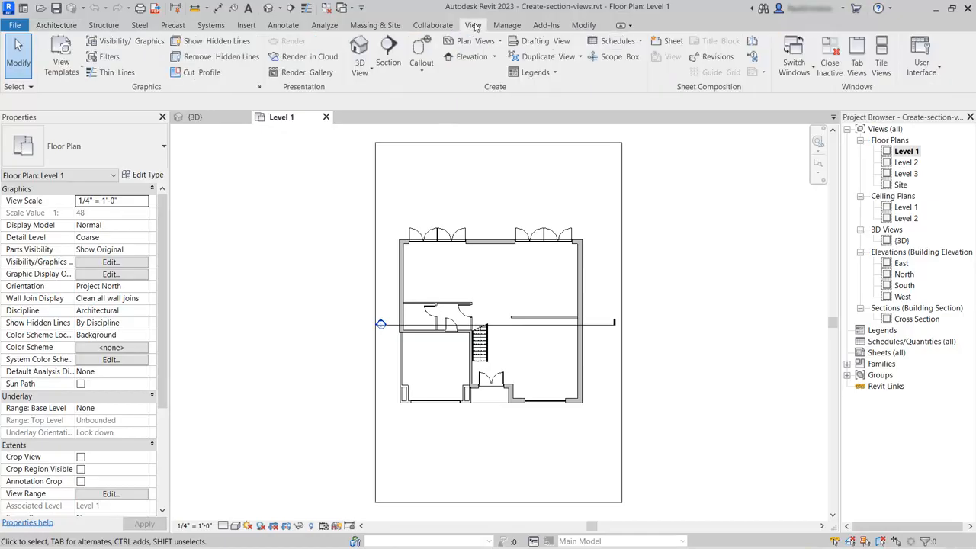
left_click(389, 50)
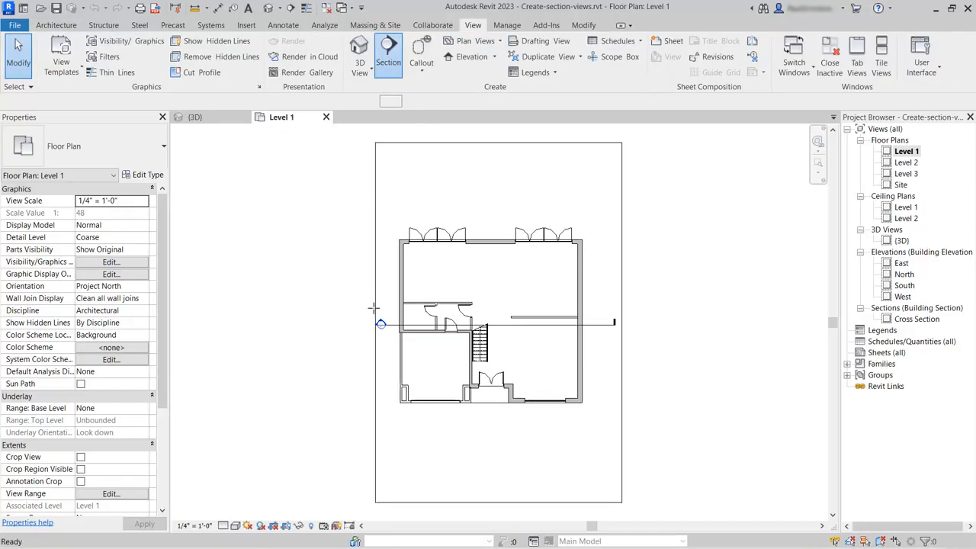
scroll(376, 307, "up", 2)
scroll(376, 307, "up", 1)
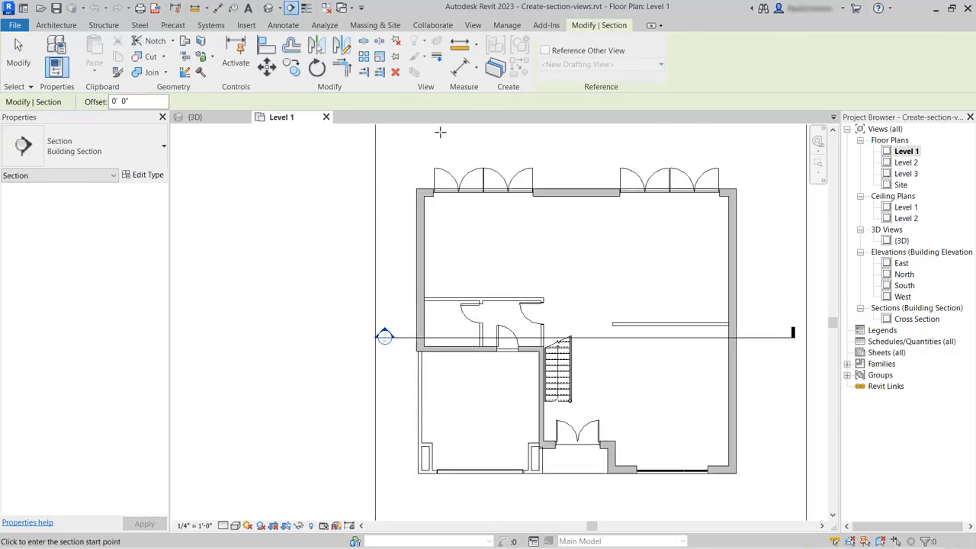
left_click(440, 131)
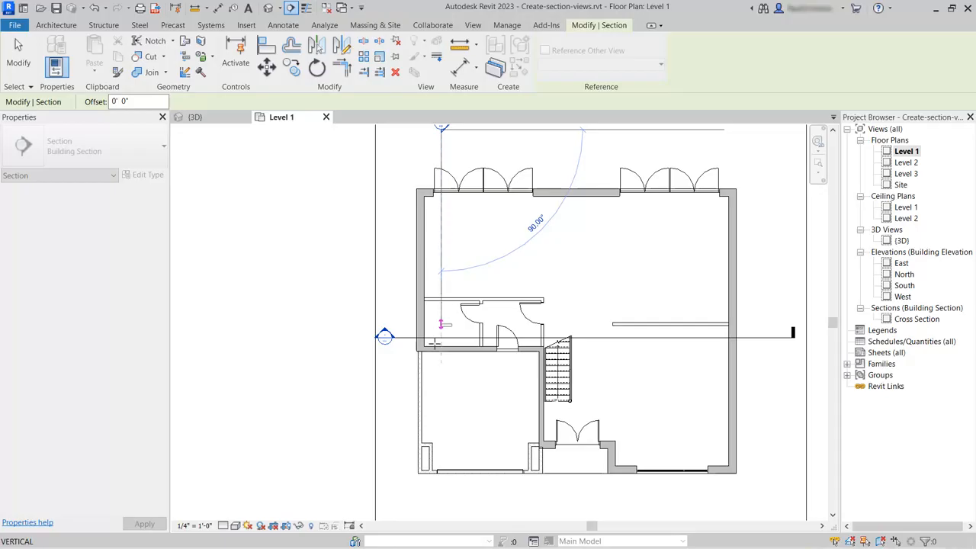
left_click(442, 516)
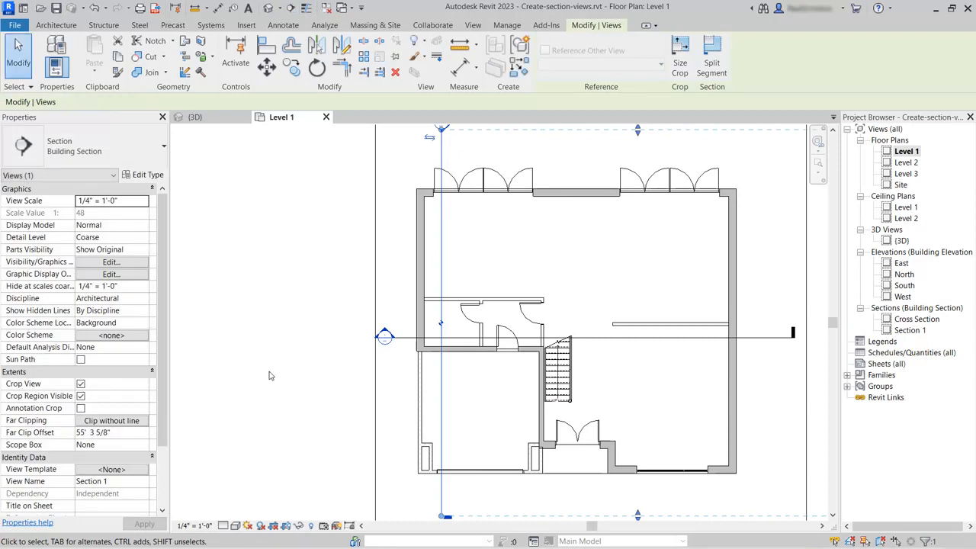
Show a section head at the new section's lower end, then break its line and shorten both segments to outside the building.
scroll(279, 392, "down", 1)
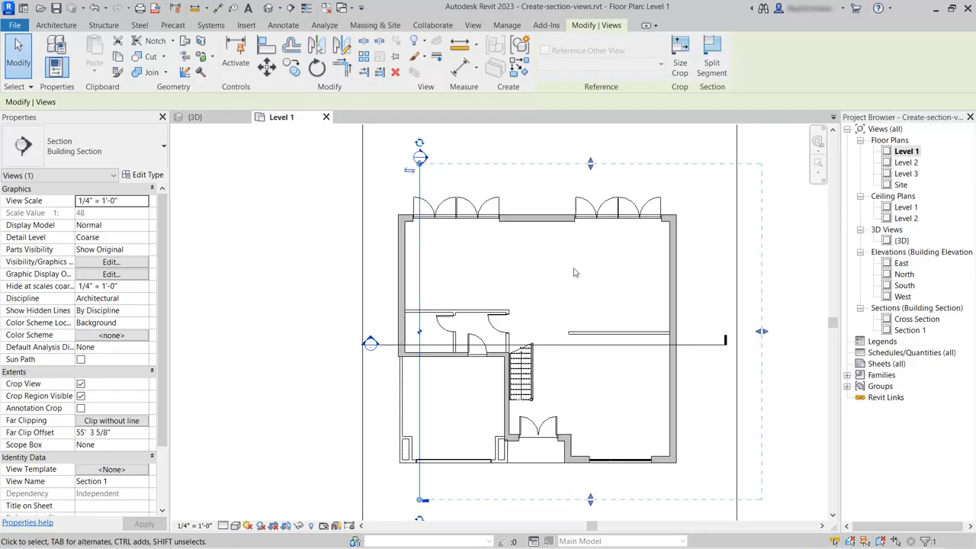
middle_click_drag(478, 386, 479, 377)
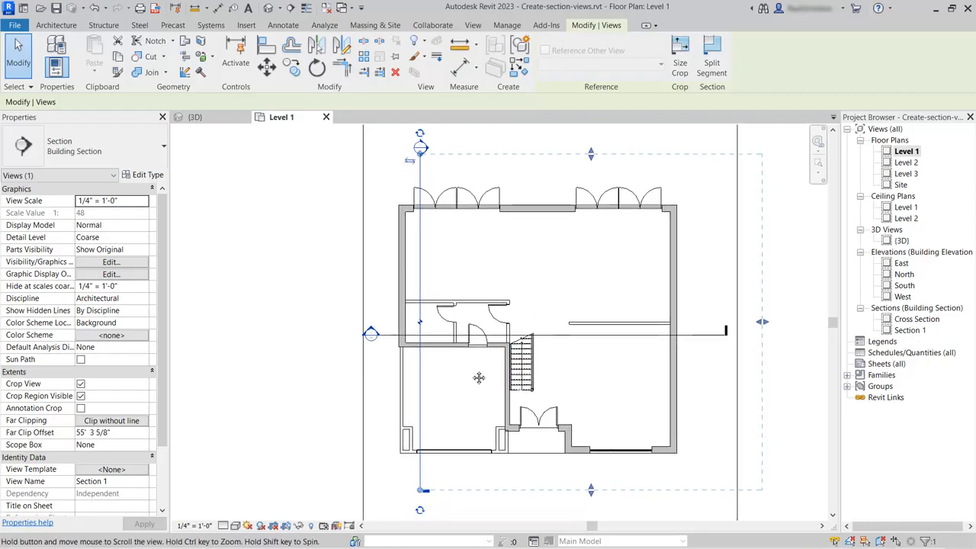
left_click(421, 511)
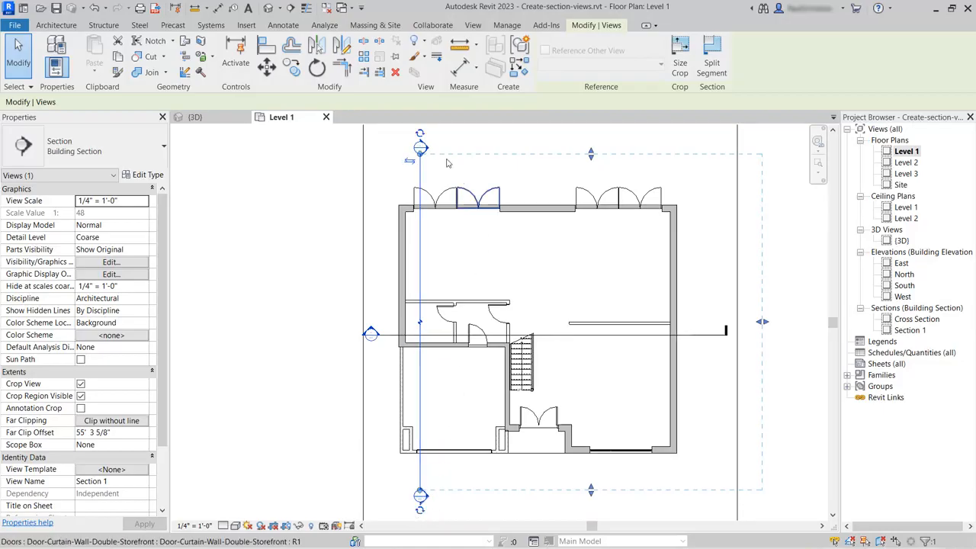
left_click(418, 324)
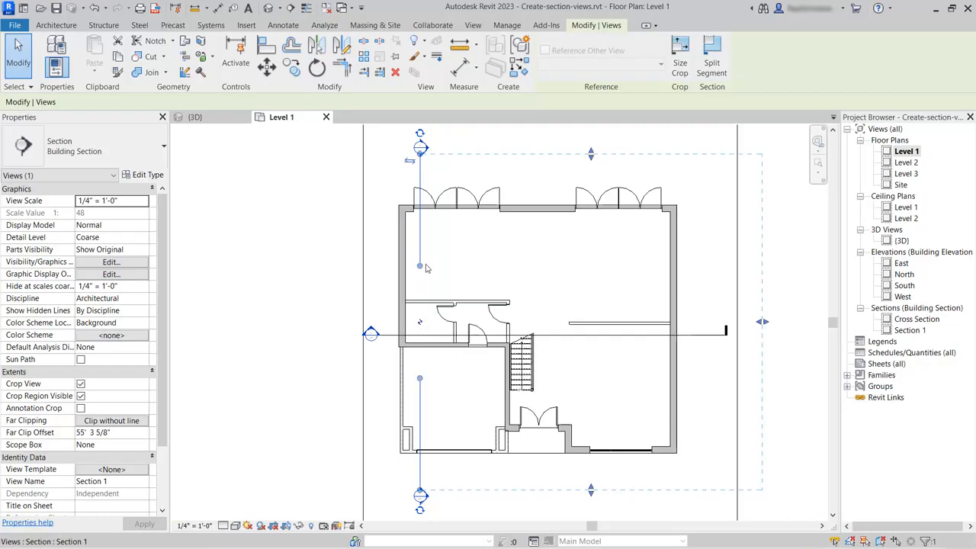
left_click_drag(420, 266, 425, 186)
left_click_drag(421, 378, 429, 465)
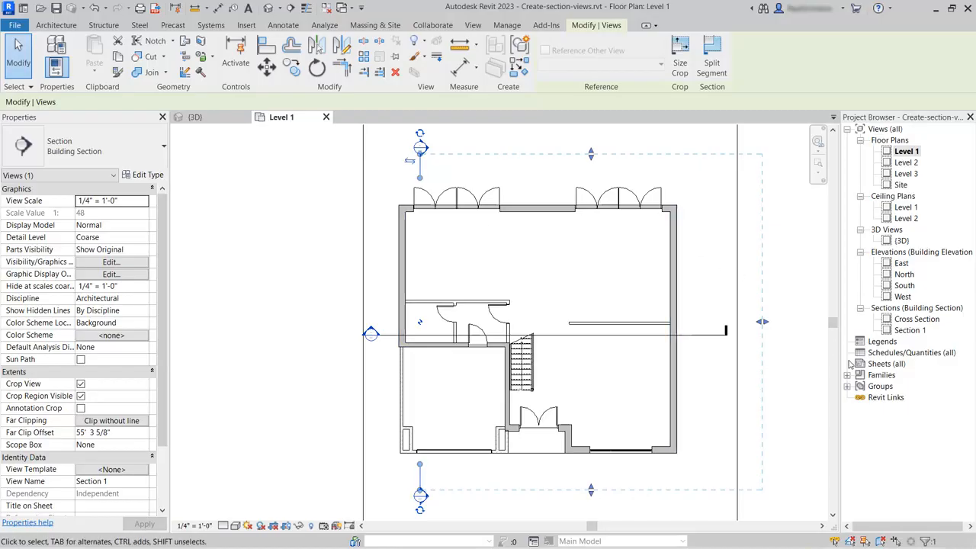
Rename the Section 1 view to Key Section.
left_click(909, 330)
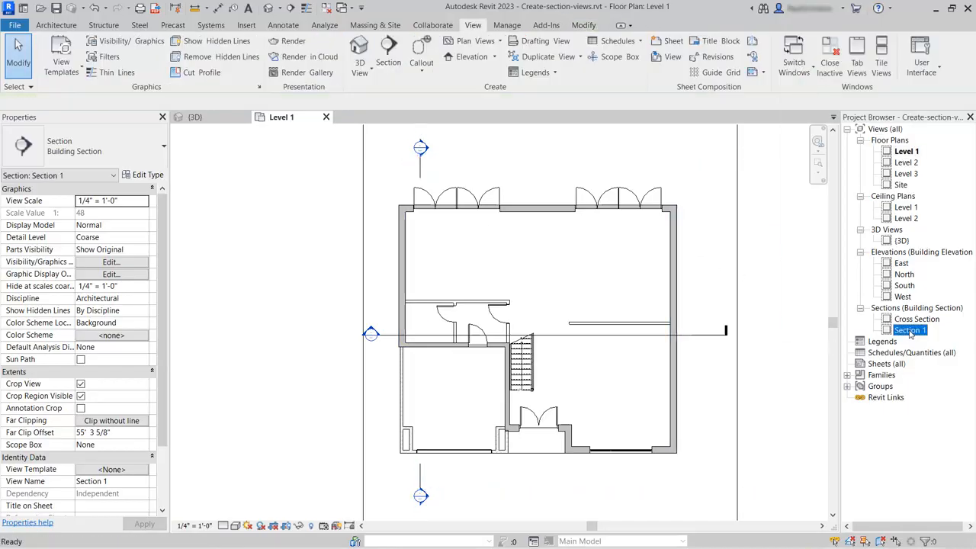
right_click(910, 330)
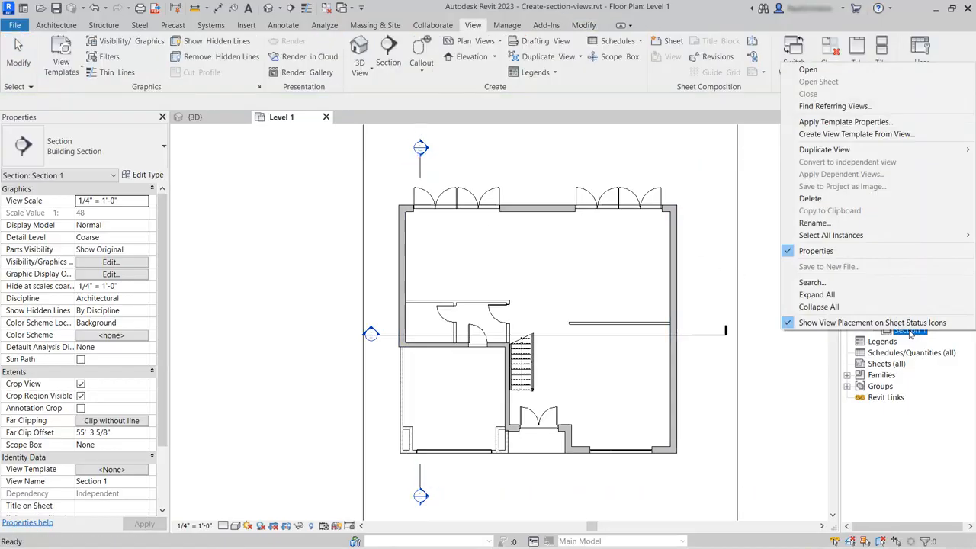
left_click(837, 223)
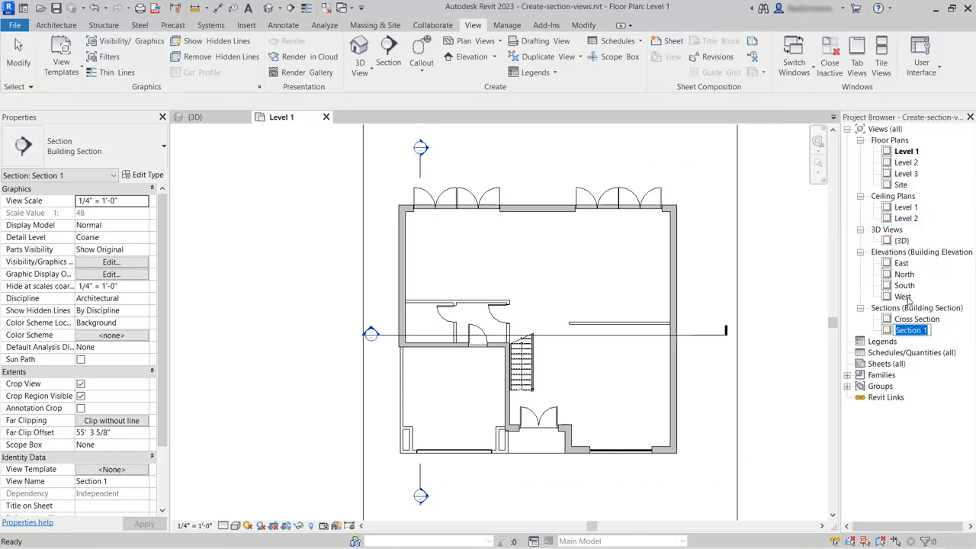
type("Key Section")
key("Return")
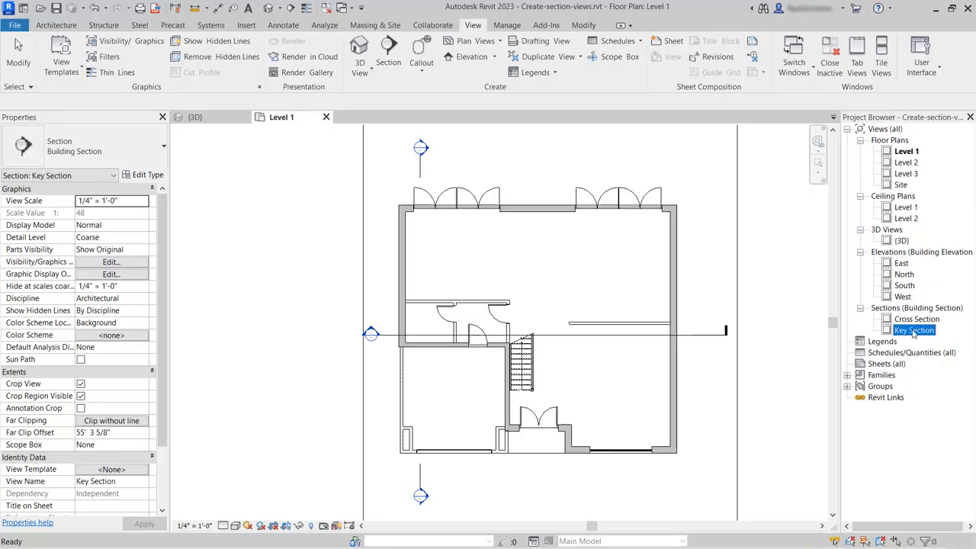
Open the Key Section view and hide the entire Levels category in it.
double_click(914, 330)
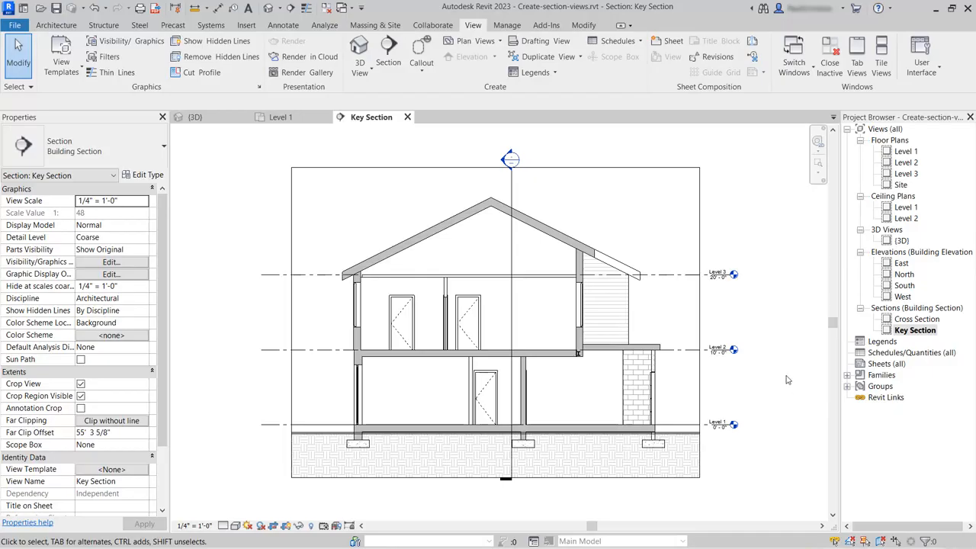
left_click(712, 355)
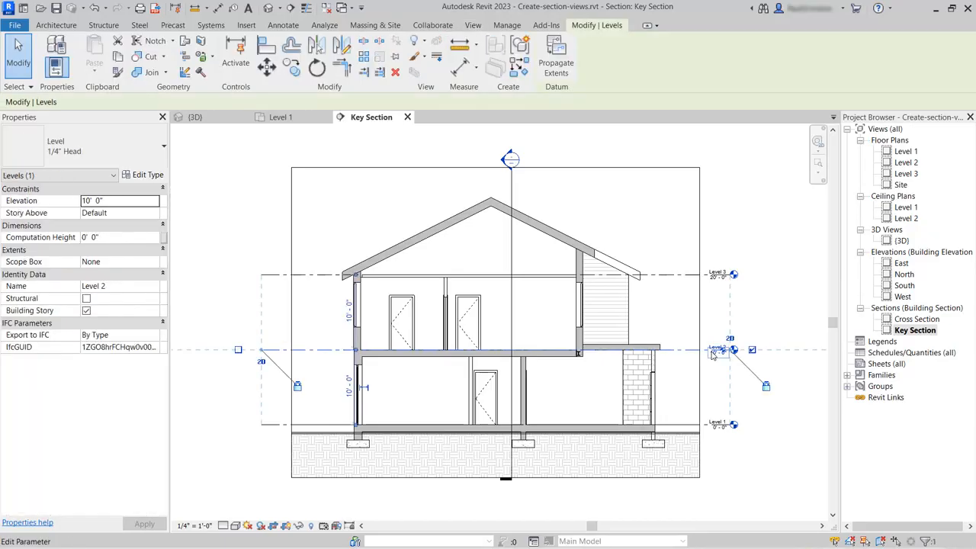
right_click(714, 356)
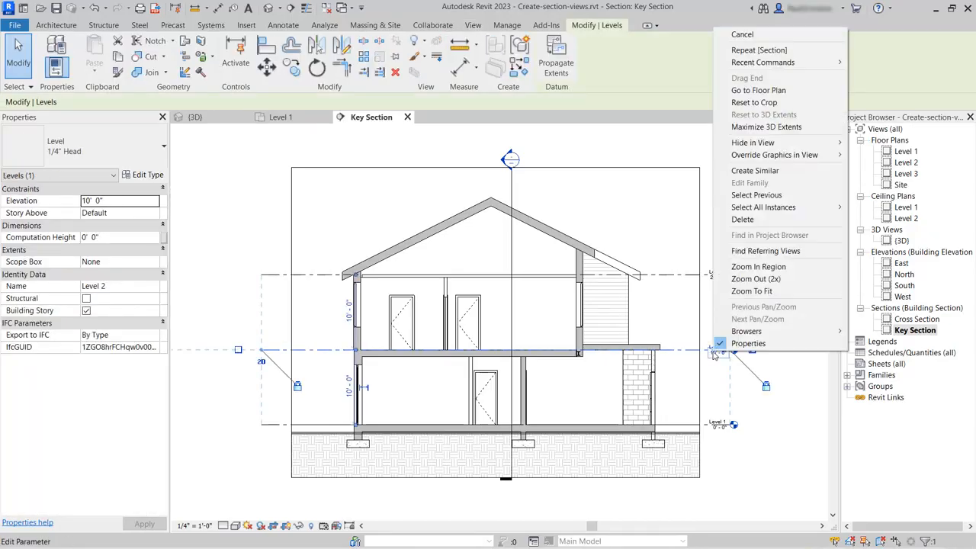
mouse_move(778, 145)
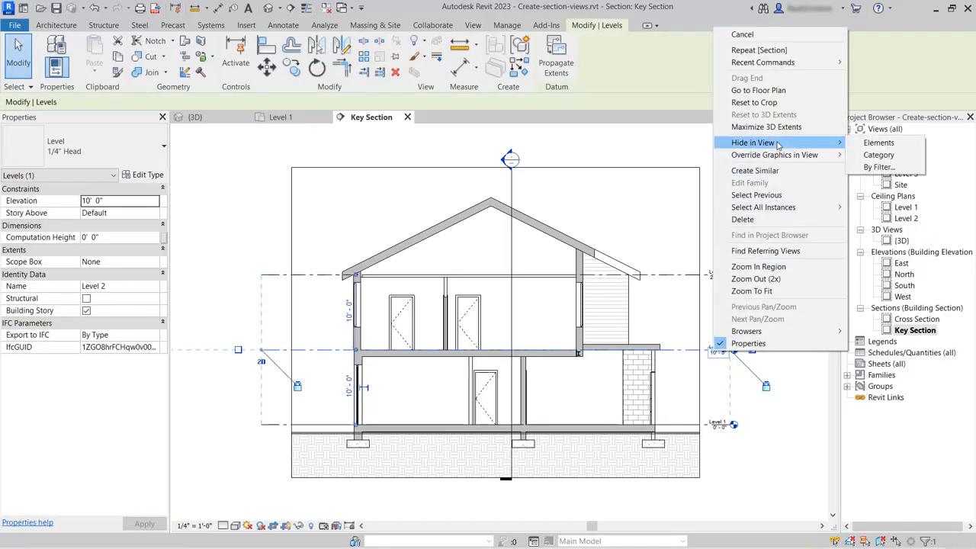
left_click(887, 157)
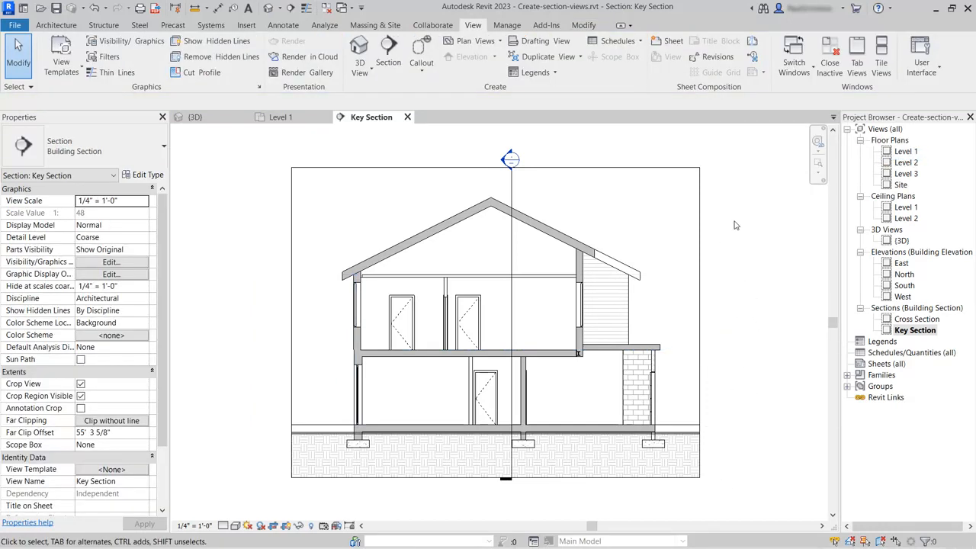
Hide the section marker category in the Key Section view, using the Cross Section line.
left_click(510, 194)
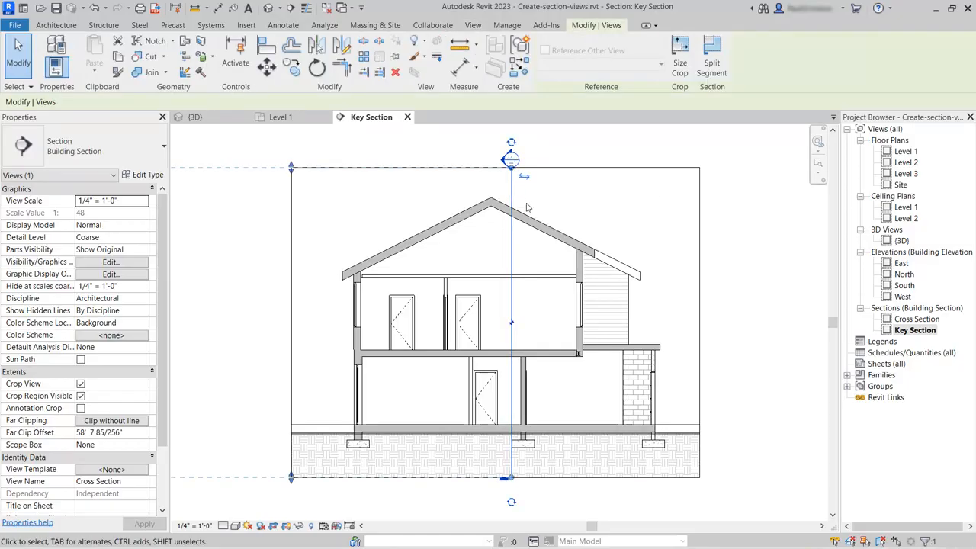
right_click(525, 203)
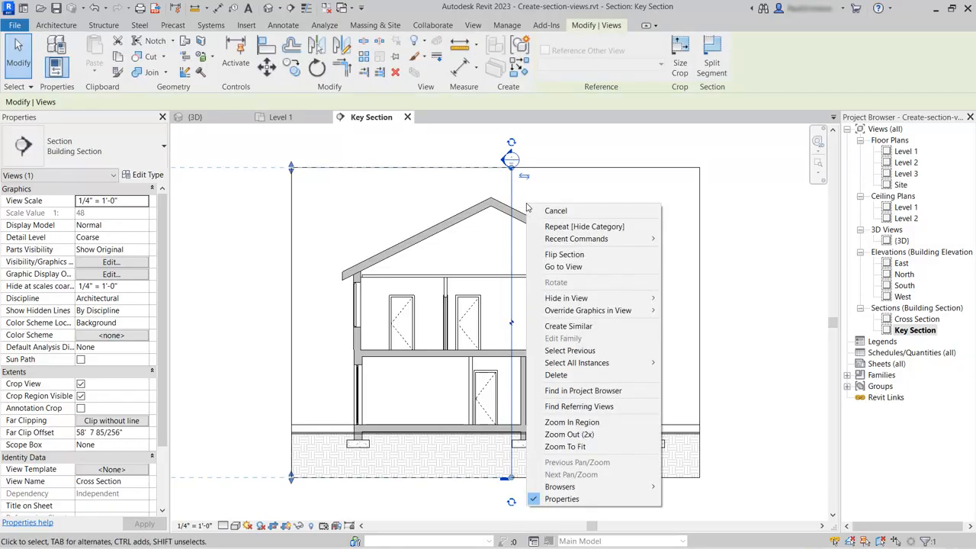
left_click(594, 227)
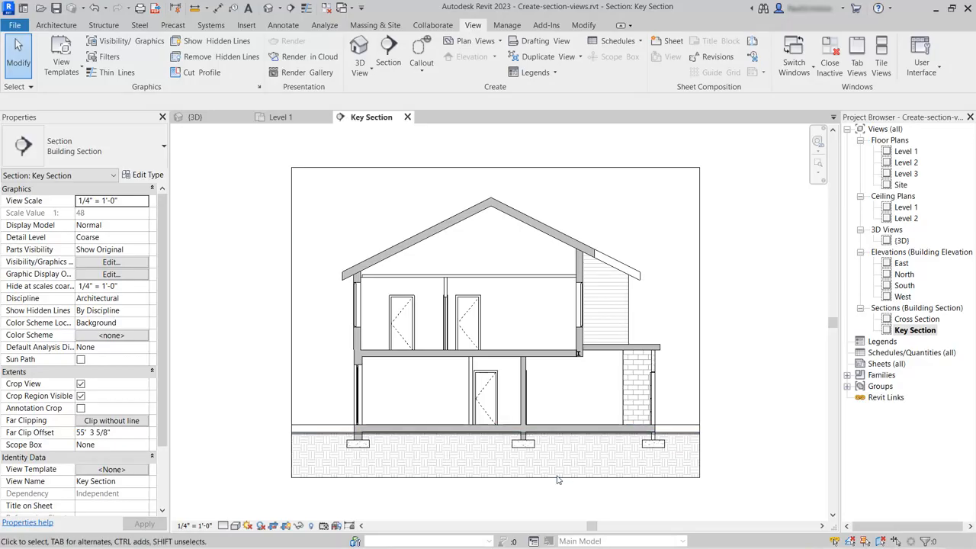
Override the topography's graphics by category in this view, setting the foreground cut pattern to Solid fill.
scroll(538, 507, "up", 2)
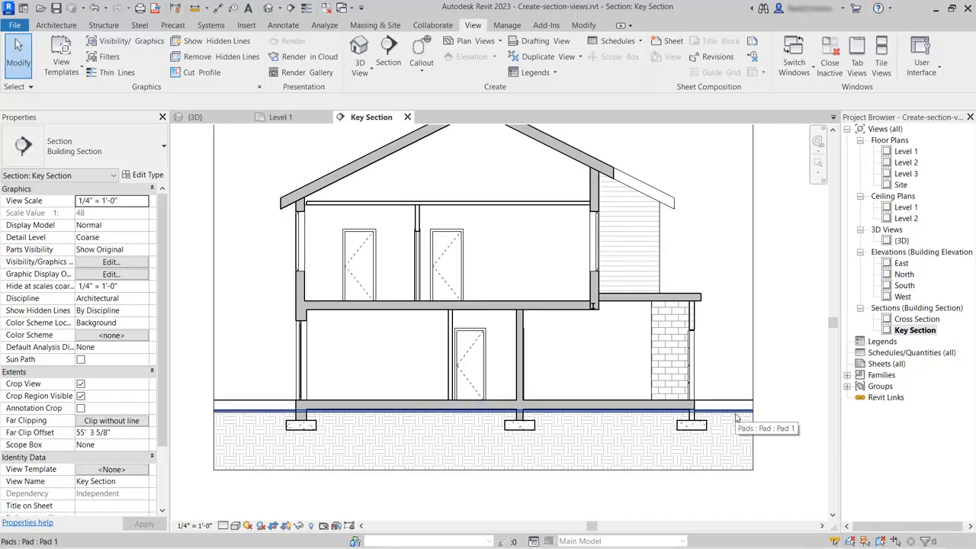
left_click(737, 418)
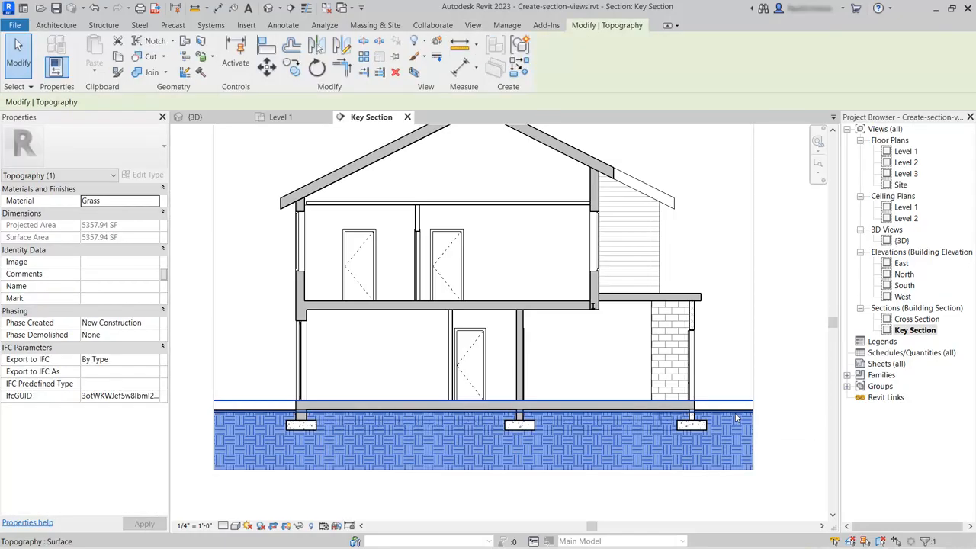
right_click(570, 449)
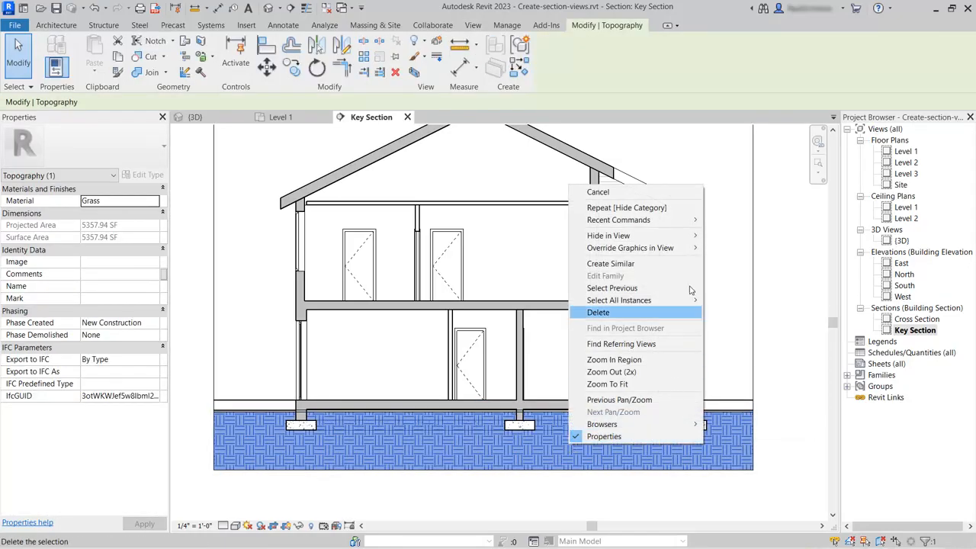
mouse_move(679, 249)
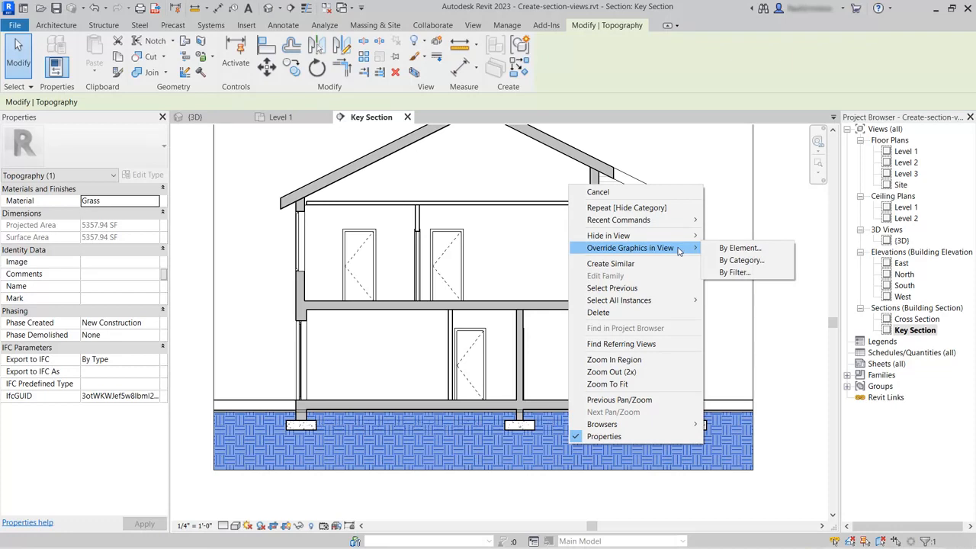
left_click(739, 262)
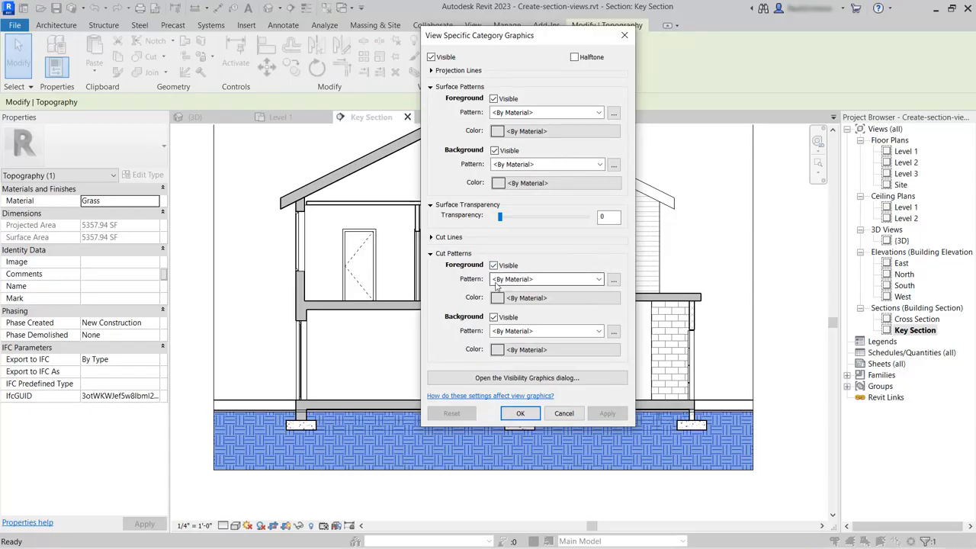
left_click(598, 280)
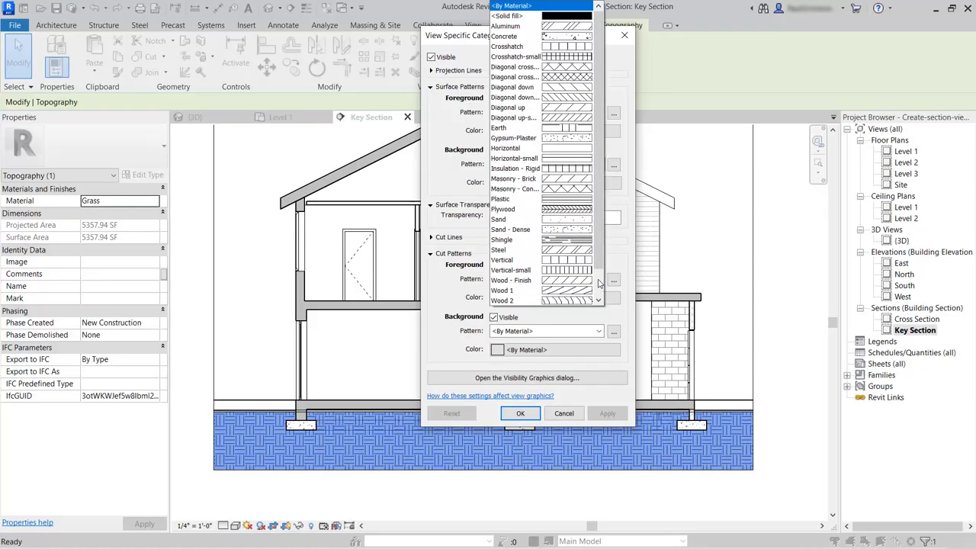
left_click(553, 16)
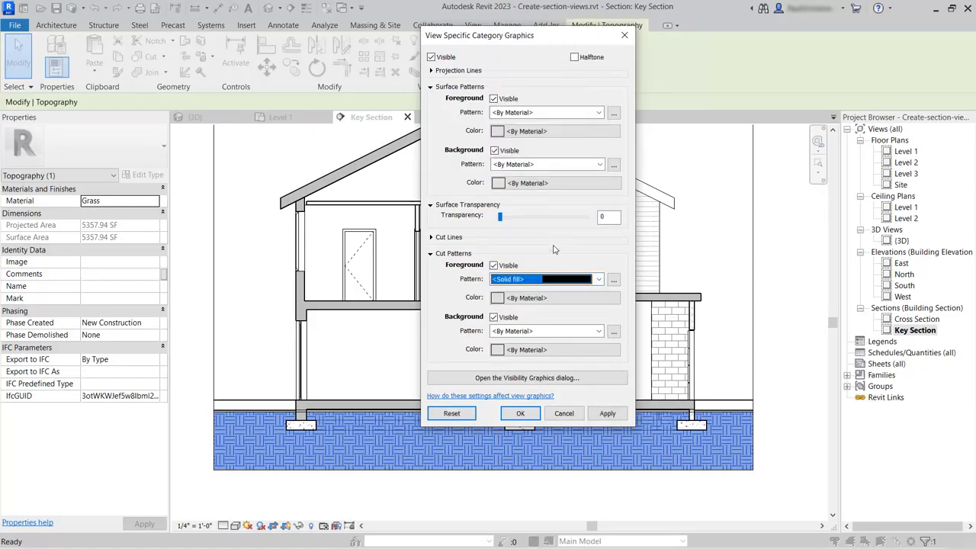
Set the topography's foreground cut pattern color to light gray RGB 192-192-192 and accept the override.
left_click(503, 298)
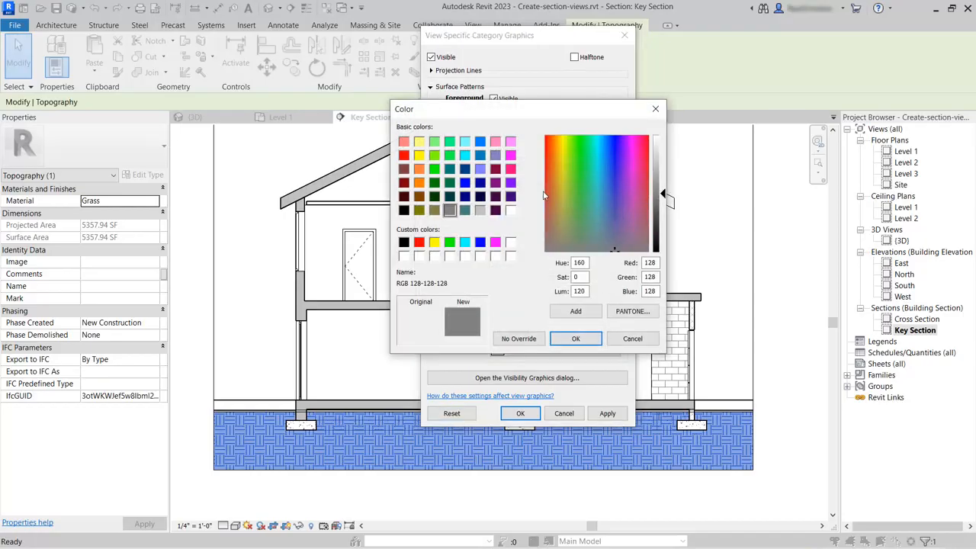
left_click(480, 211)
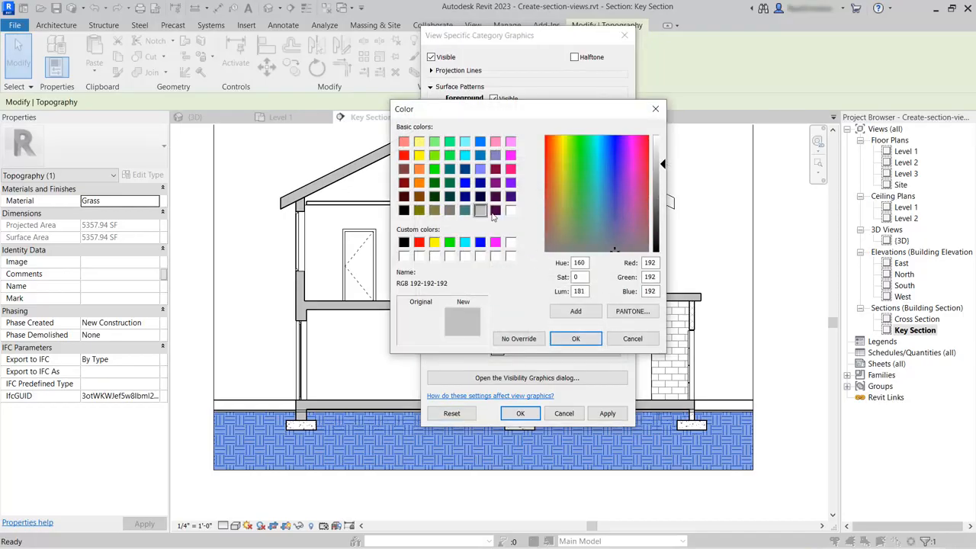
left_click(576, 338)
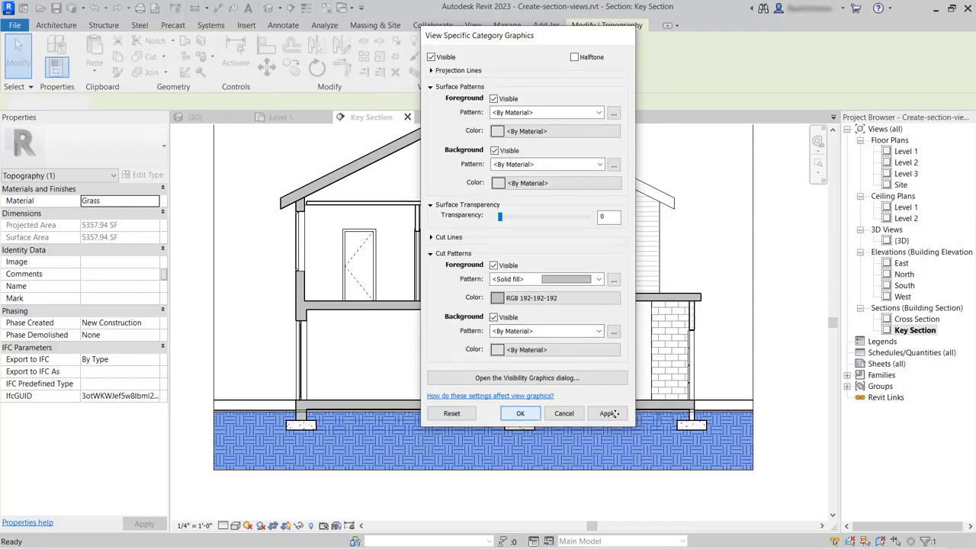
left_click(521, 416)
left_click(800, 375)
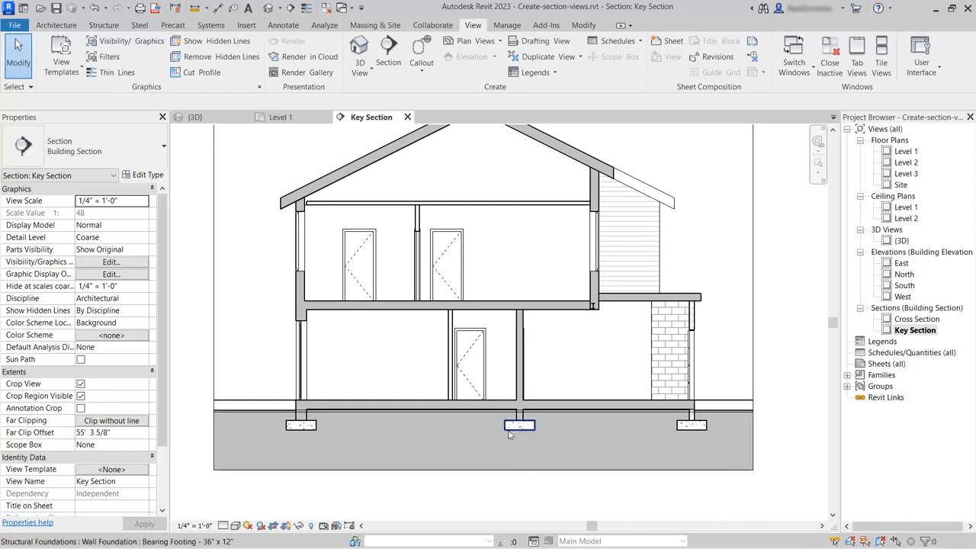
Raise the lower edge of the section's crop region to just beneath the wall footings.
left_click(754, 279)
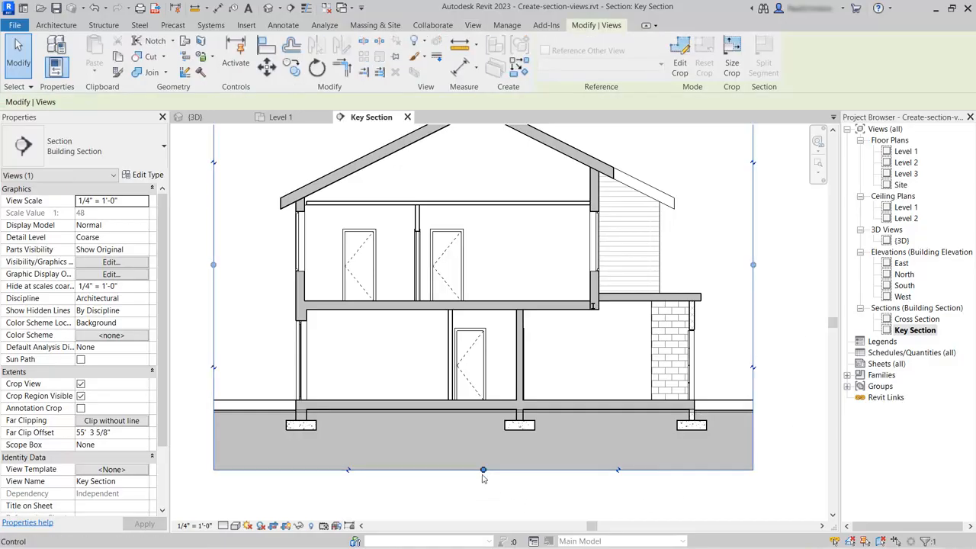
left_click_drag(483, 471, 492, 431)
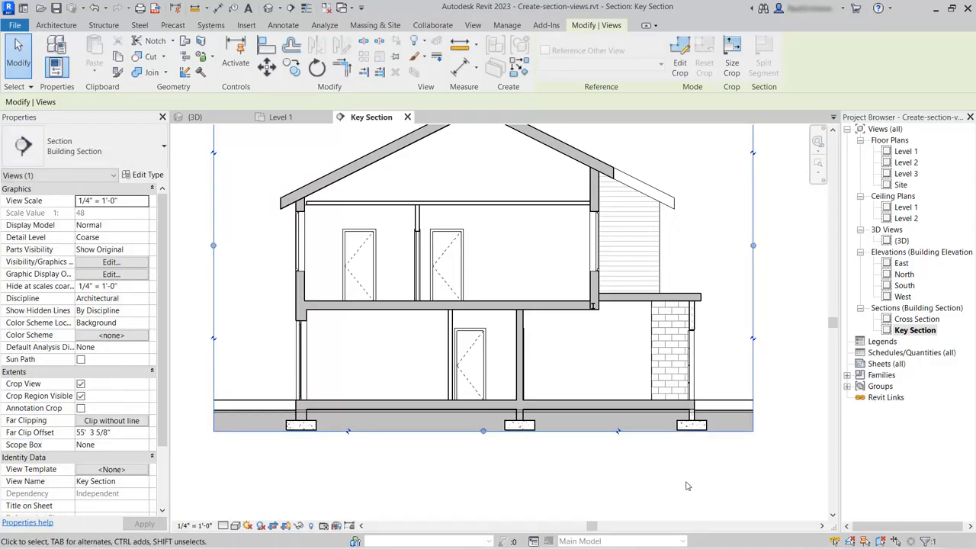
Deselect the crop region and hide its boundary in the Key Section view.
left_click(685, 486)
scroll(786, 326, "down", 2)
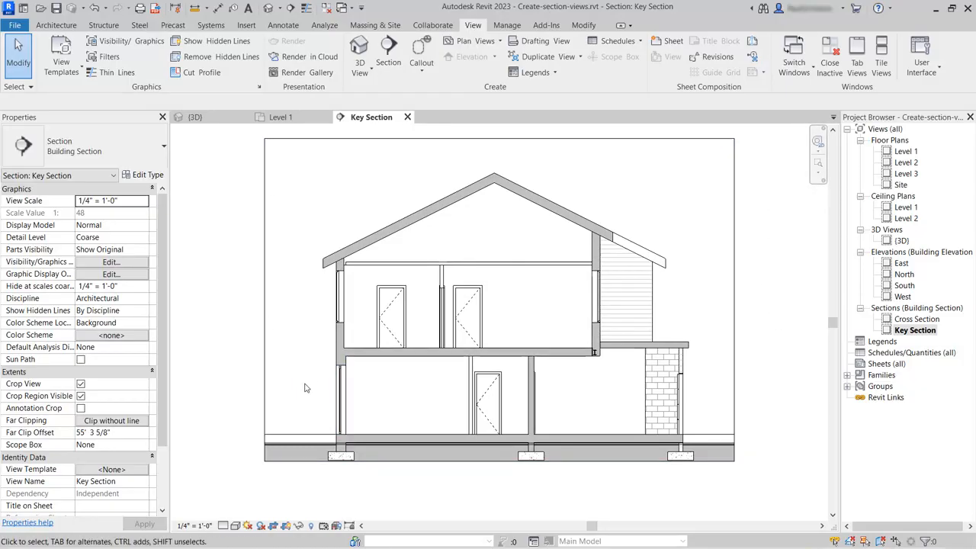
left_click(286, 527)
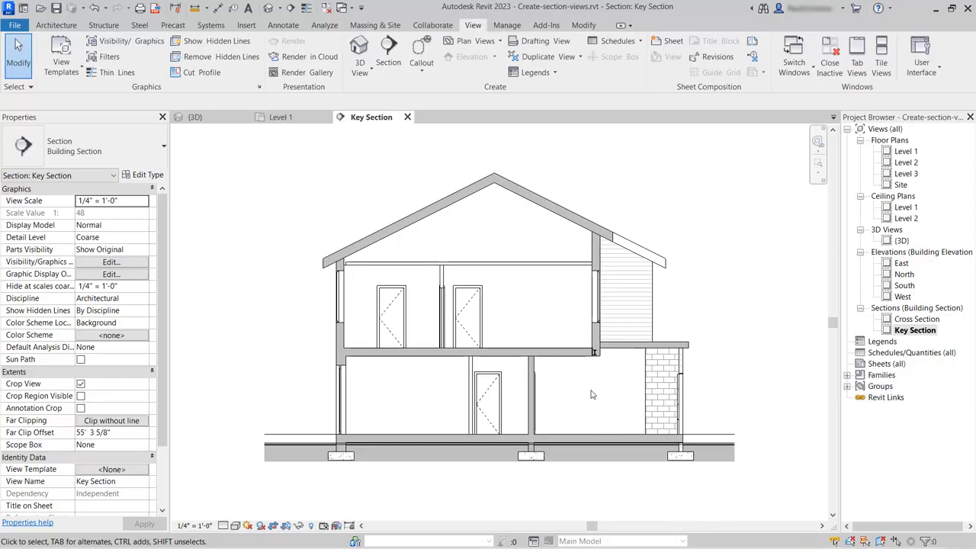
Turn on cast shadows in the Key Section view's graphic display options and apply a shadow intensity of 20.
left_click(118, 276)
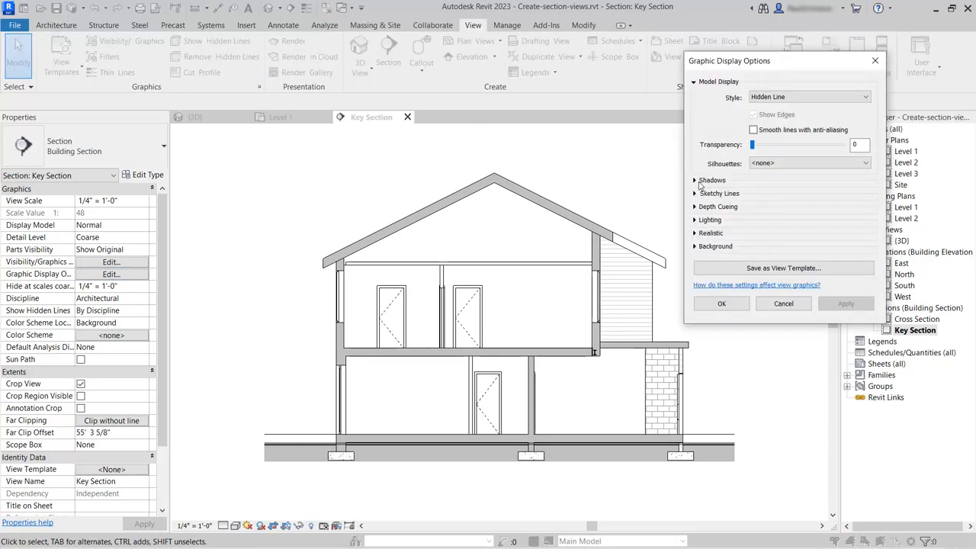
left_click(695, 180)
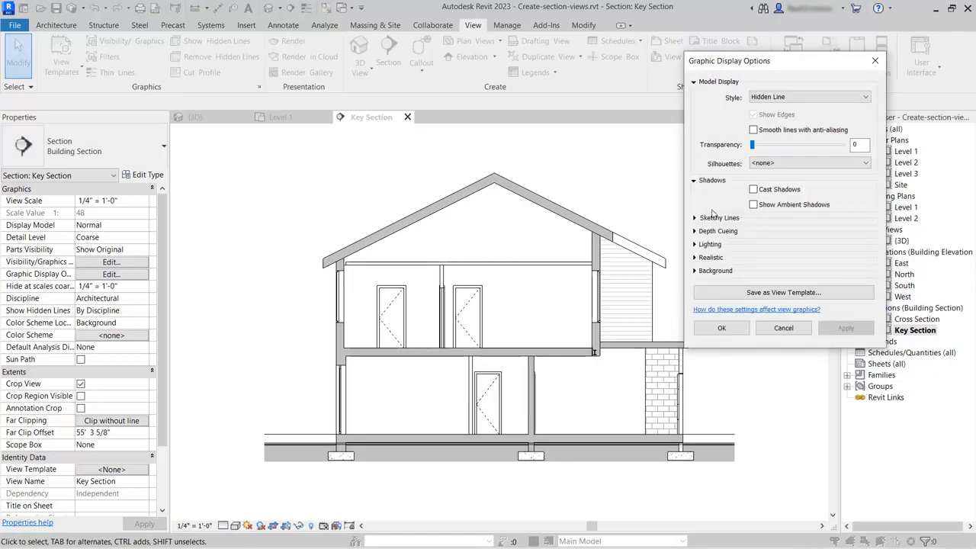
left_click(753, 190)
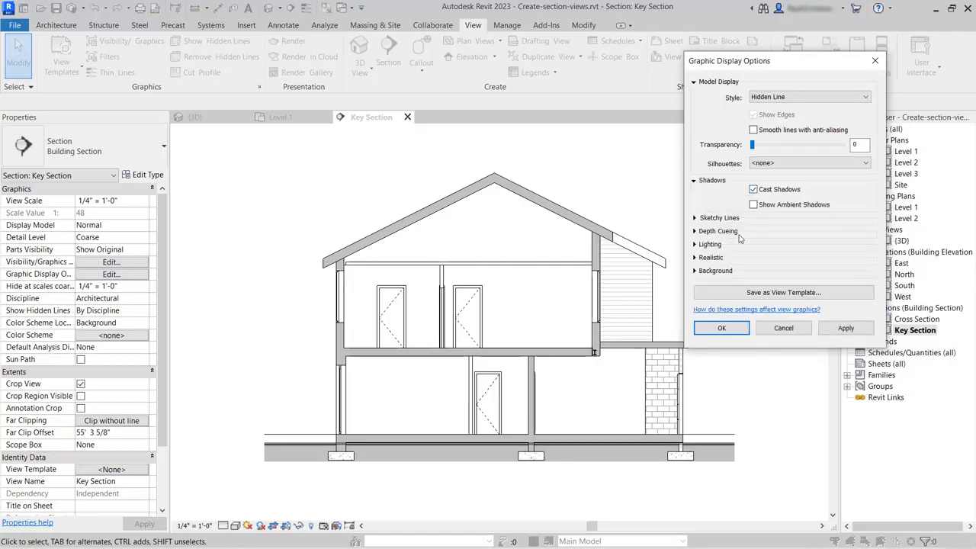
left_click(695, 245)
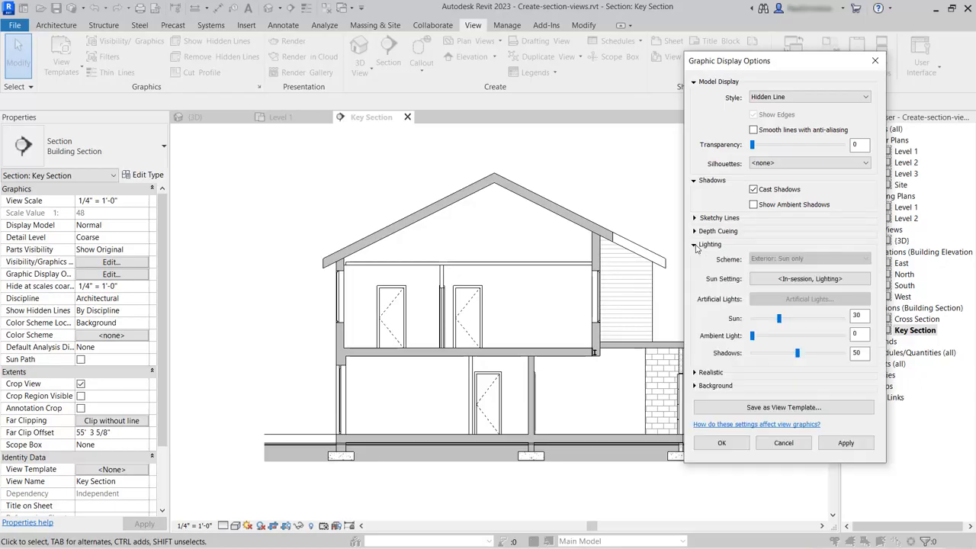
double_click(861, 352)
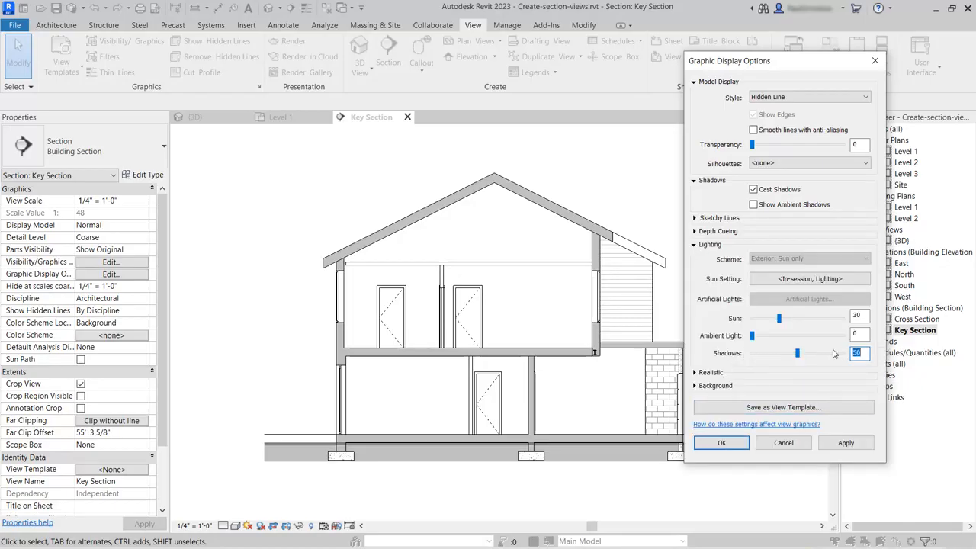
left_click(845, 444)
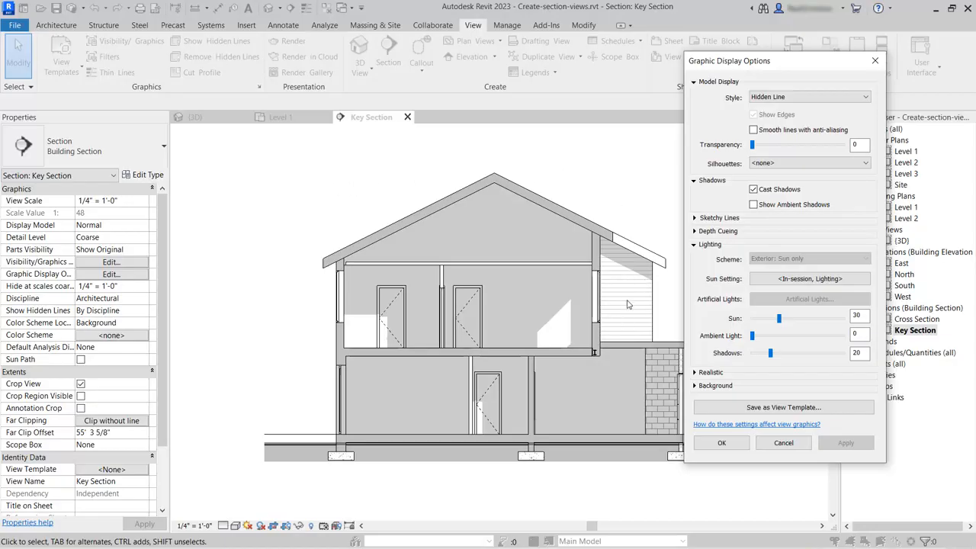
Enable depth cueing for the Key Section view with far fade location 30 and fade limit 15%, and accept the display options.
left_click(695, 245)
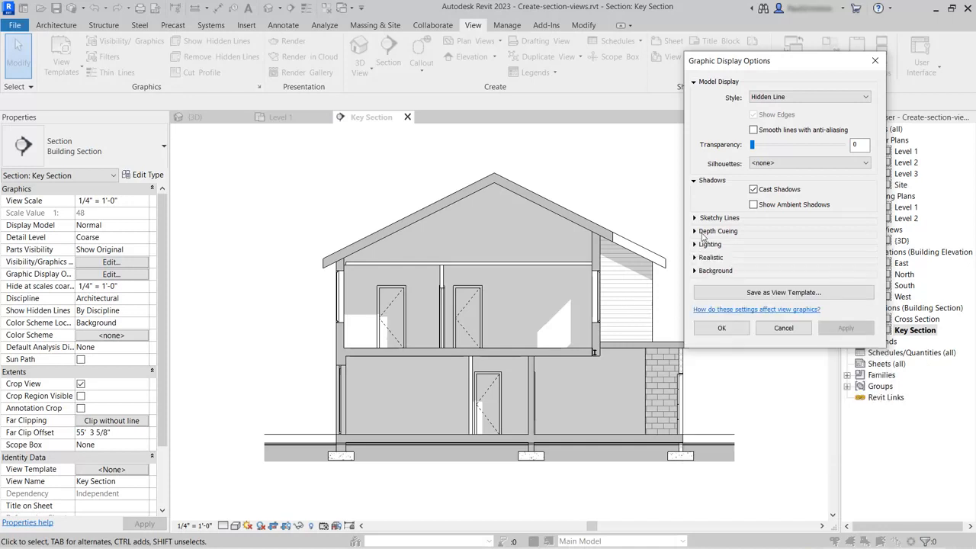
left_click(700, 232)
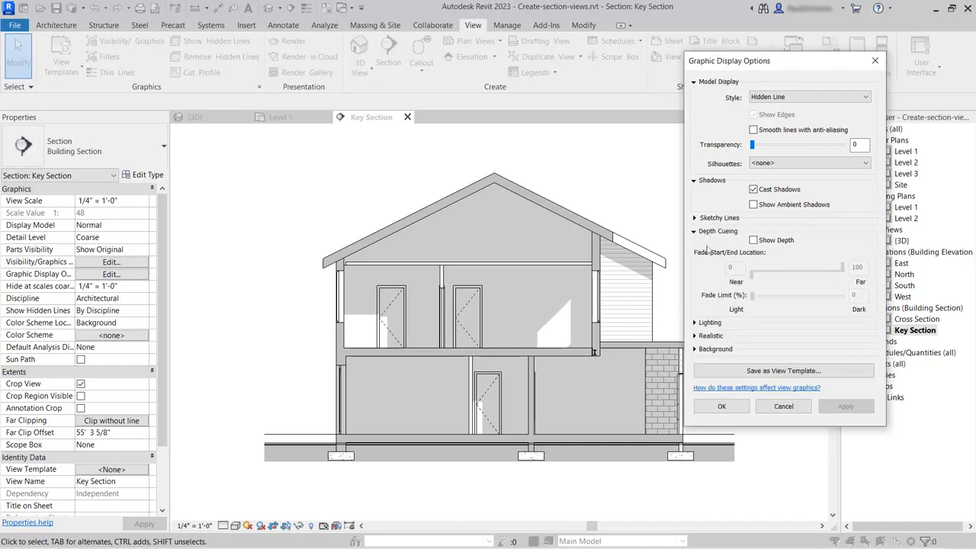
left_click(771, 241)
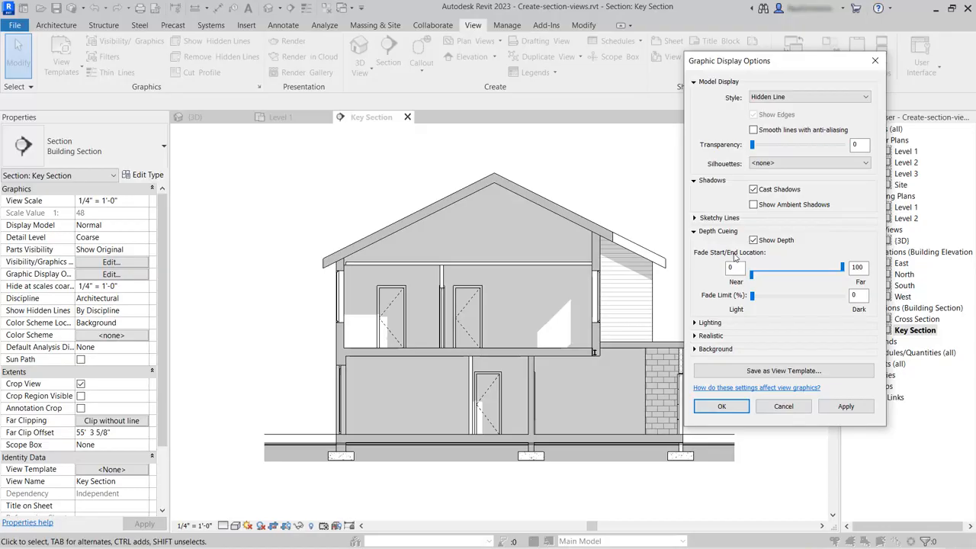
double_click(859, 268)
type("30")
left_click(855, 295)
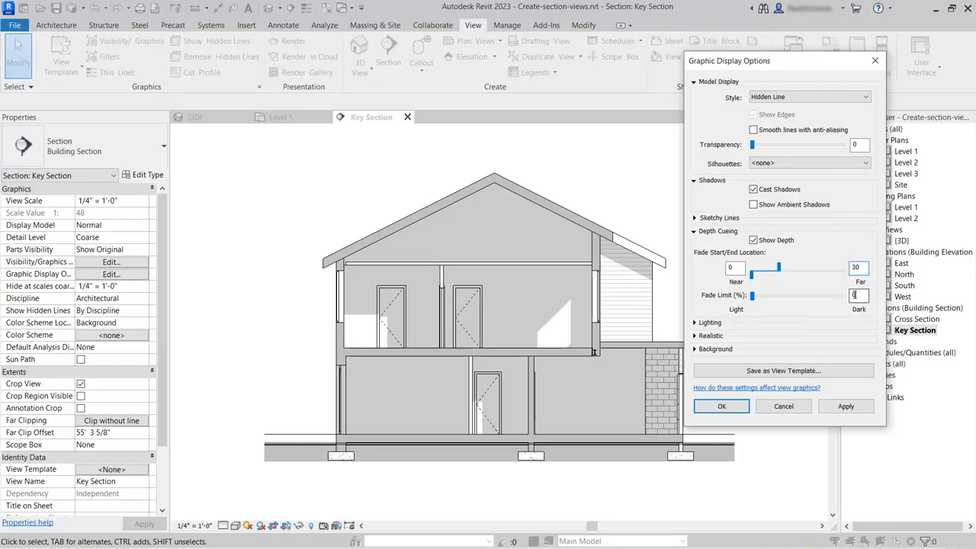
double_click(854, 295)
type("15")
left_click(721, 406)
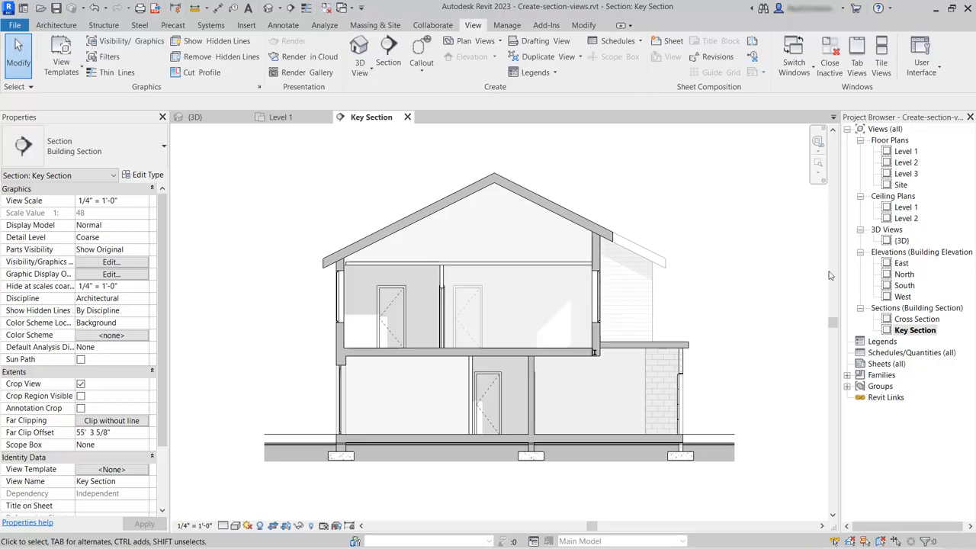
Duplicate the default {3D} view and rename the copy as 3D Section.
right_click(901, 241)
mouse_move(856, 334)
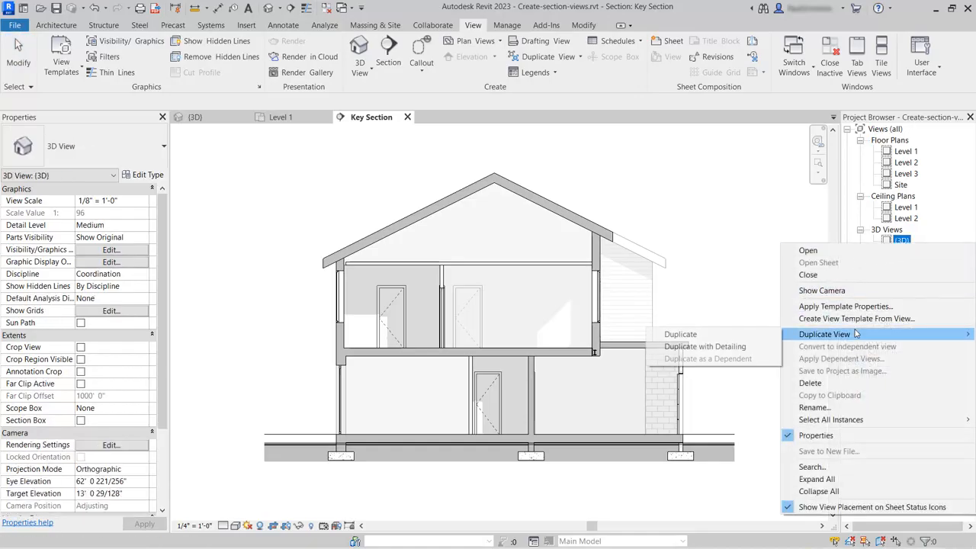
left_click(753, 337)
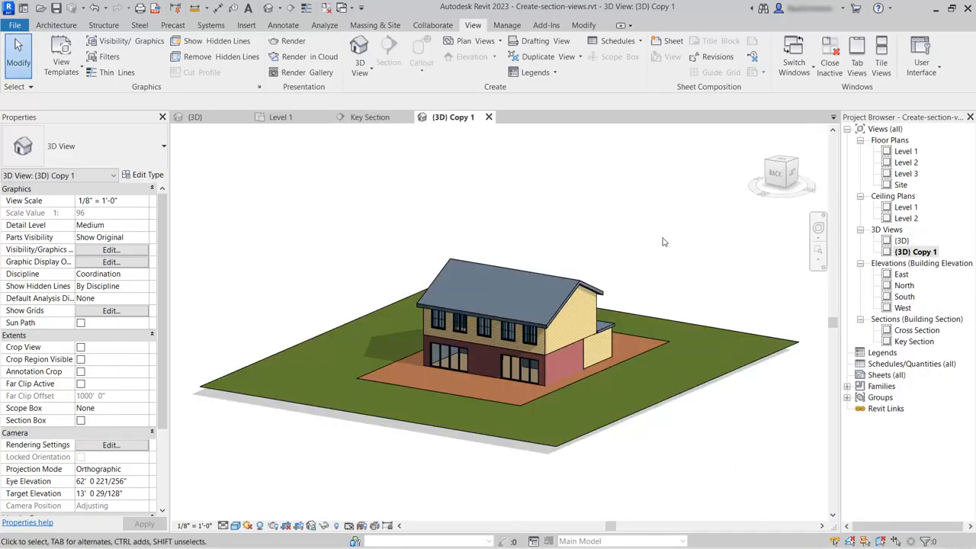
right_click(906, 254)
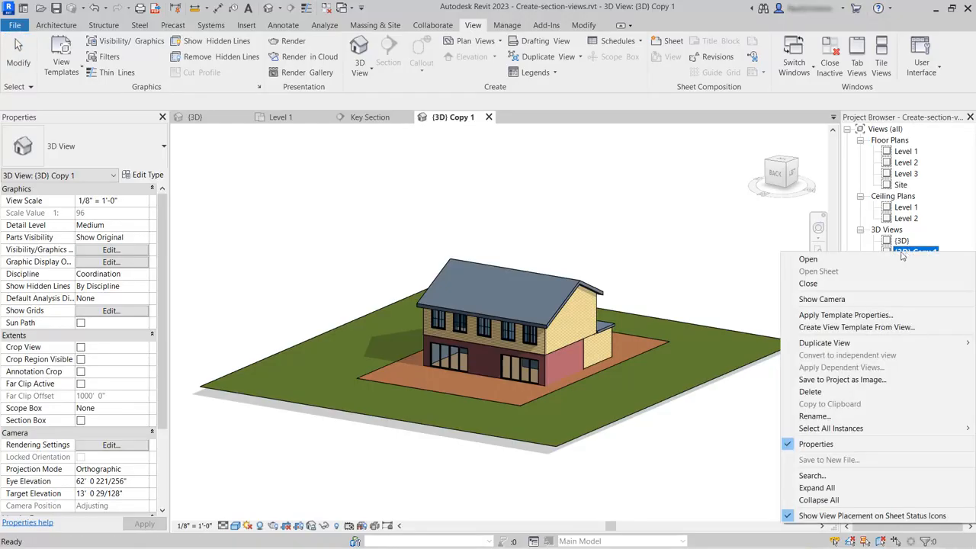
left_click(814, 416)
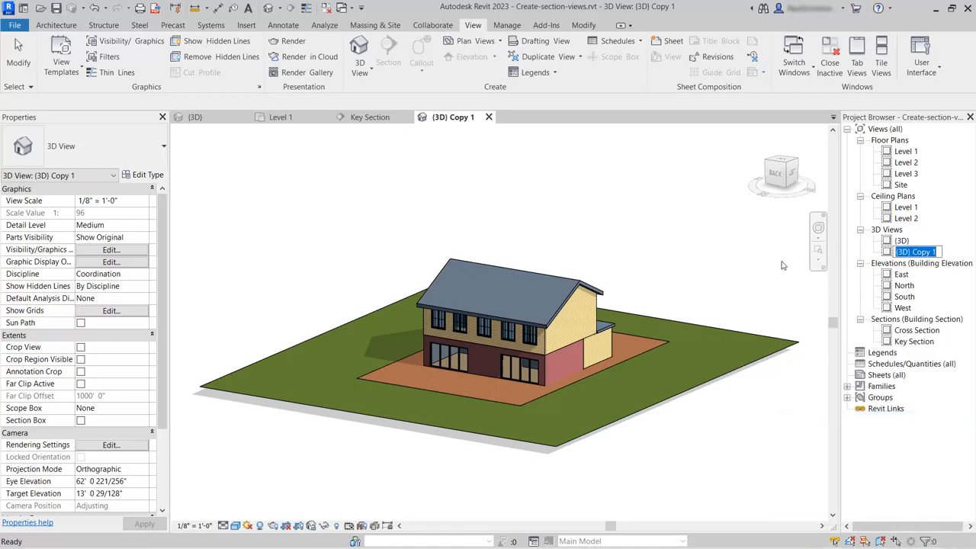
type("3D")
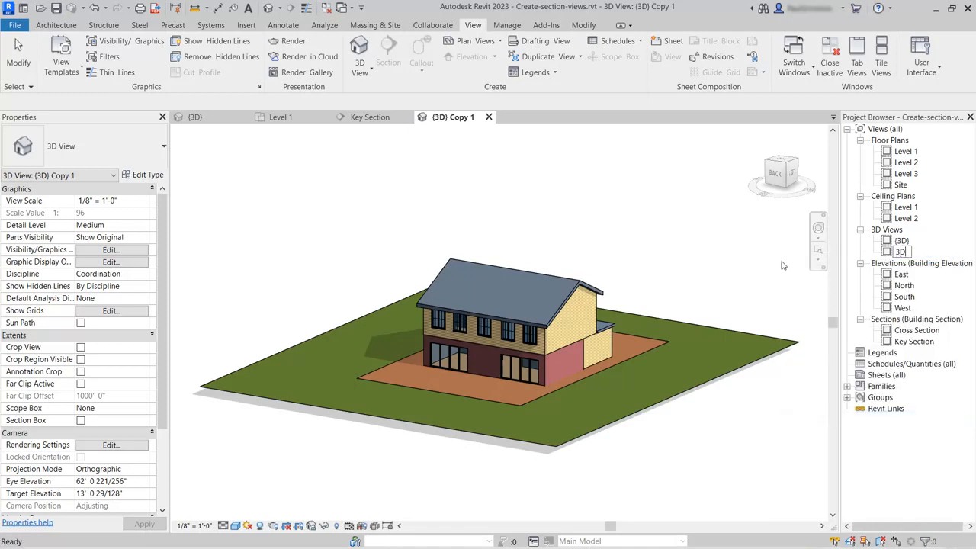
type(" Section")
key("Return")
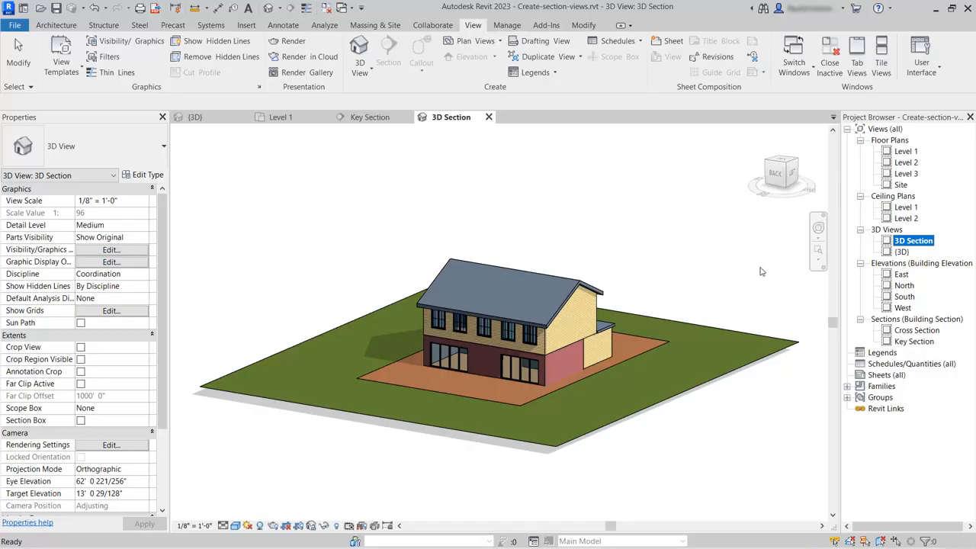
Orient the 3D Section view to the Key Section so the model is cut at that section.
right_click(794, 167)
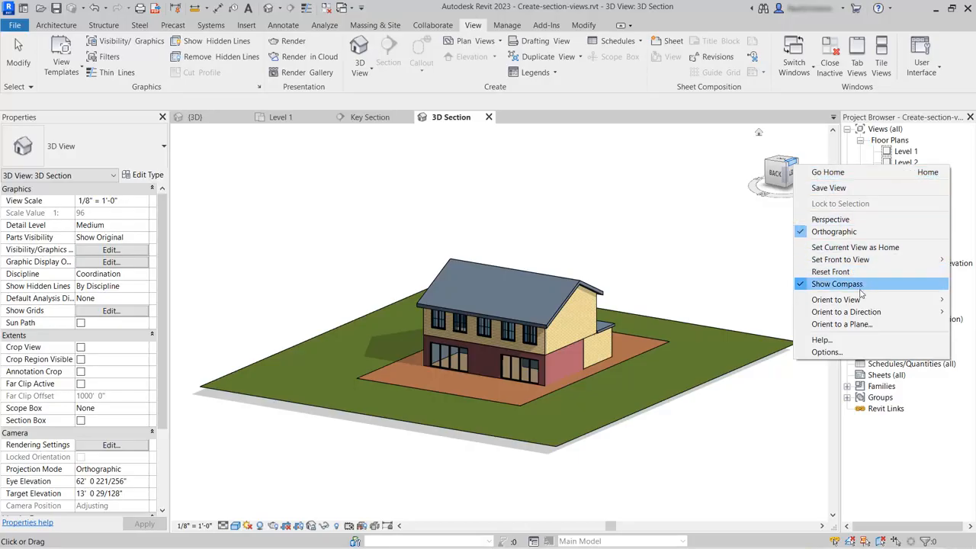
mouse_move(855, 303)
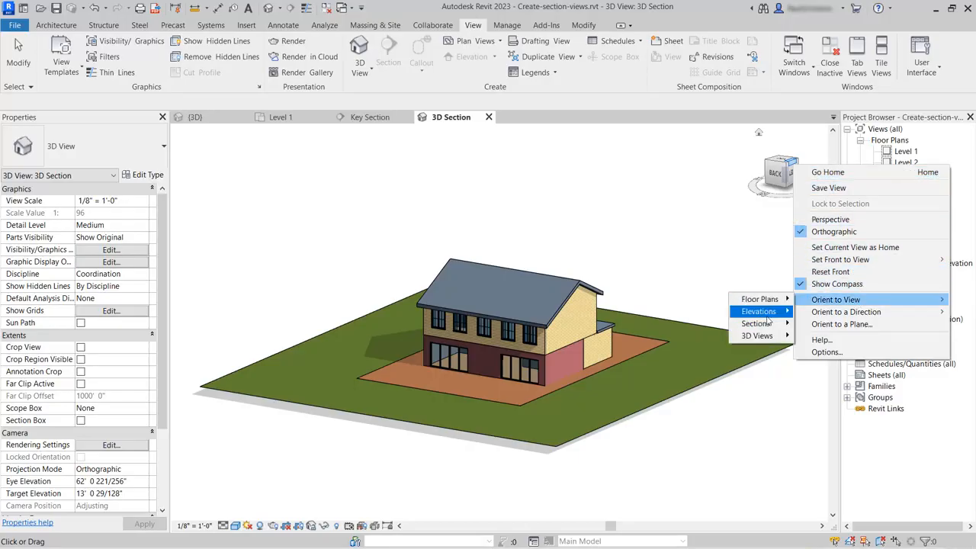
mouse_move(767, 325)
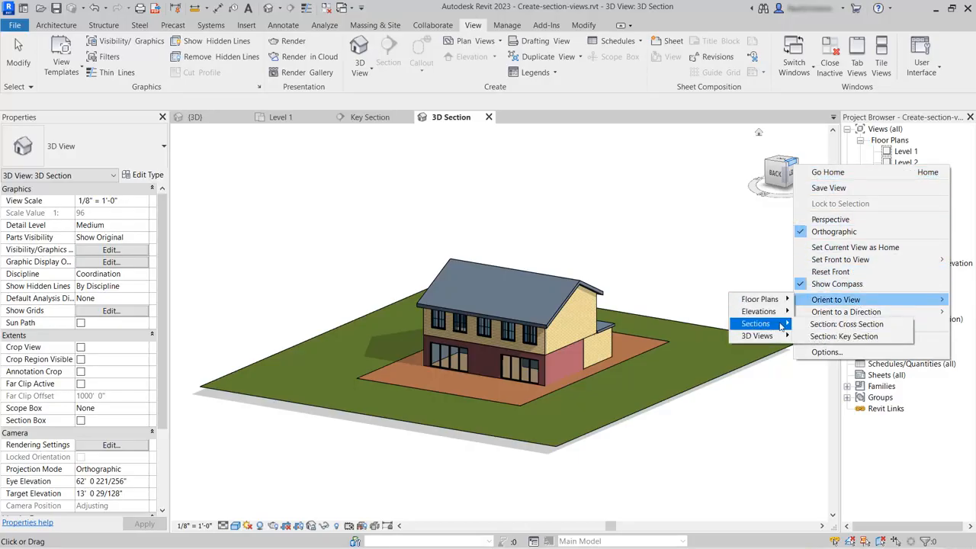
left_click(840, 338)
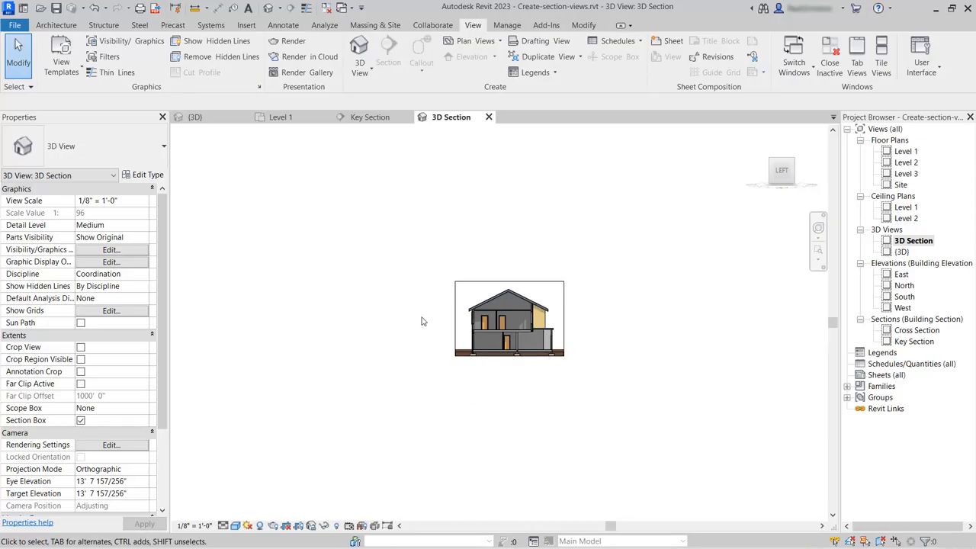
scroll(438, 314, "up", 2)
scroll(572, 330, "up", 5)
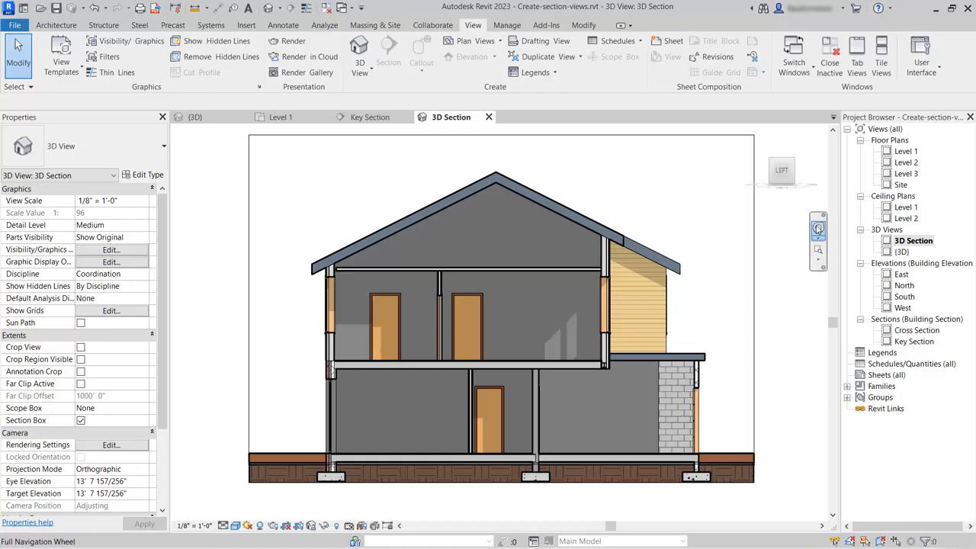
Orbit the 3D Section view with the navigation wheel to an angled view between the back and left sides.
left_click(818, 229)
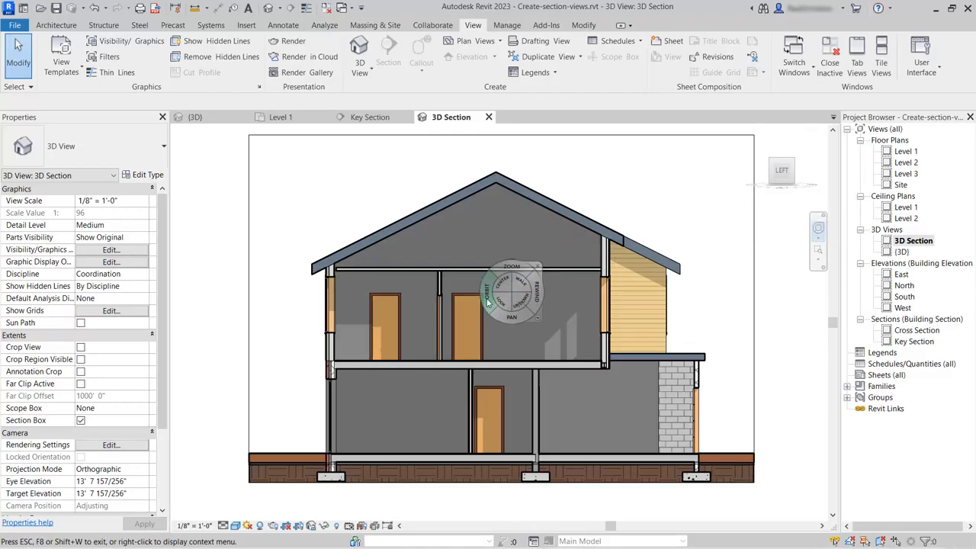
left_click_drag(487, 295, 561, 310)
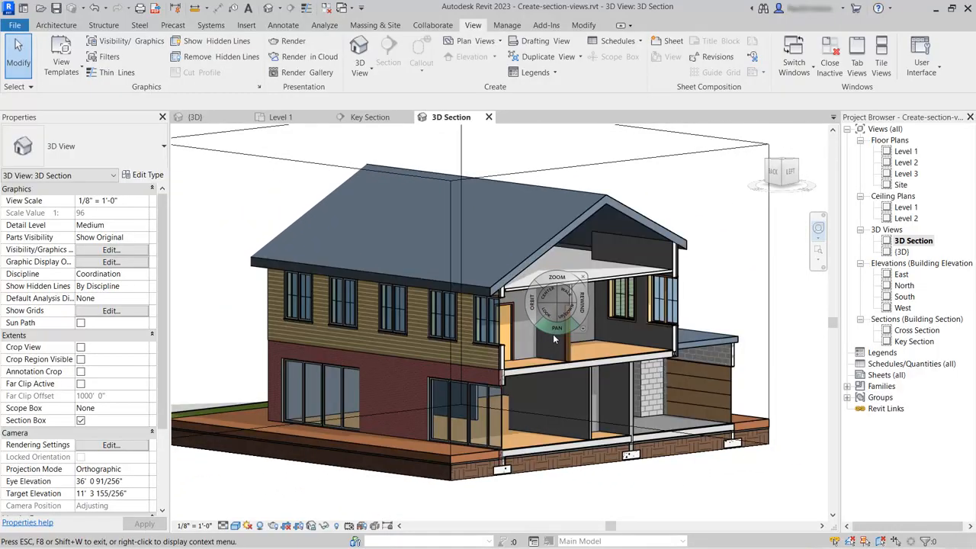
left_click(584, 278)
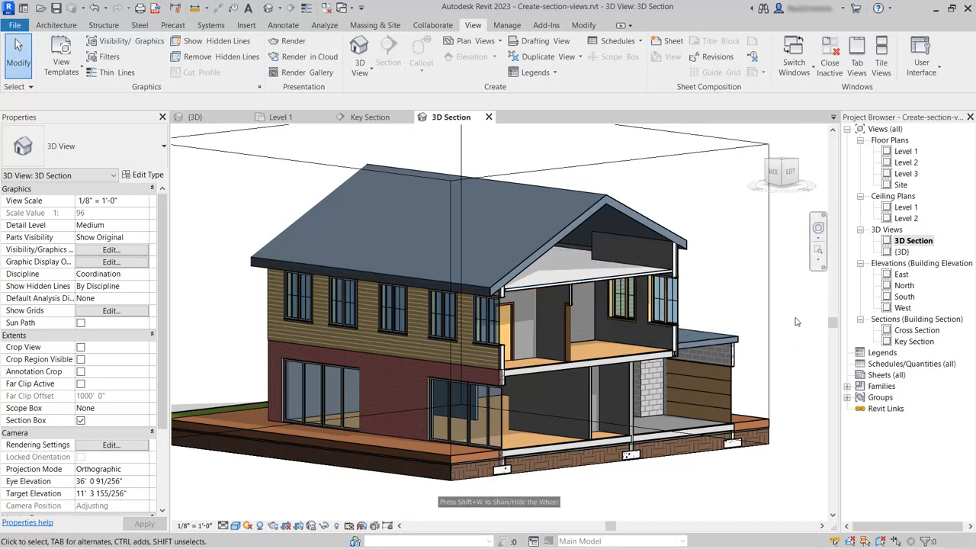